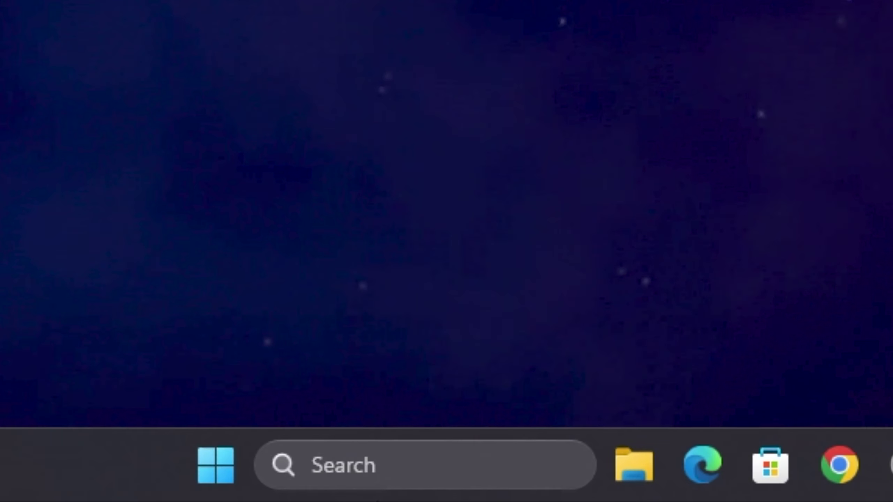
# Search Windows for the temporary files deletion setting and open the Temporary files page of the C: drive's storage settings.
pyautogui.click(328, 470)
pyautogui.write('tem')
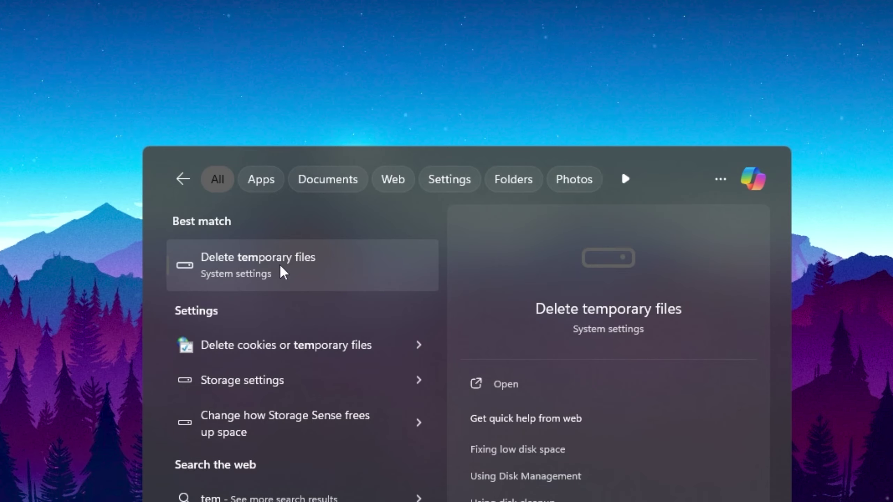
pyautogui.click(294, 268)
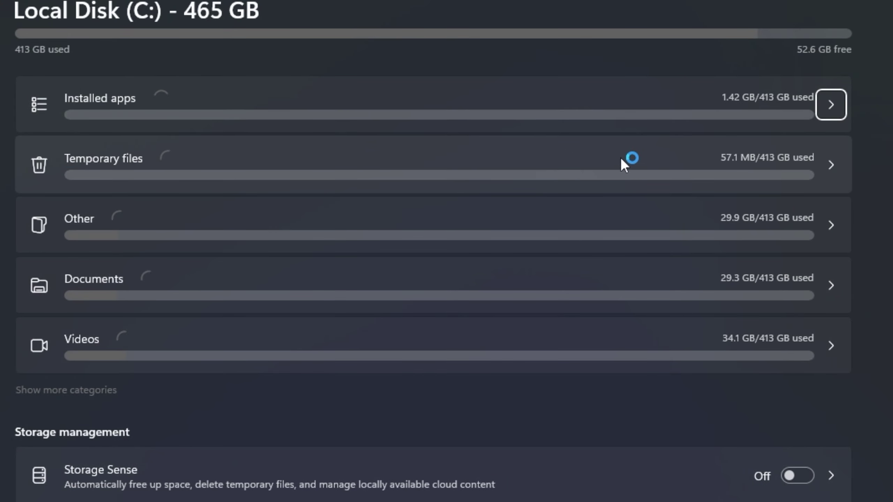
pyautogui.click(668, 156)
# Permanently remove the preselected temporary file categories, leaving Downloads unselected.
pyautogui.scroll(-3, 156, 315)
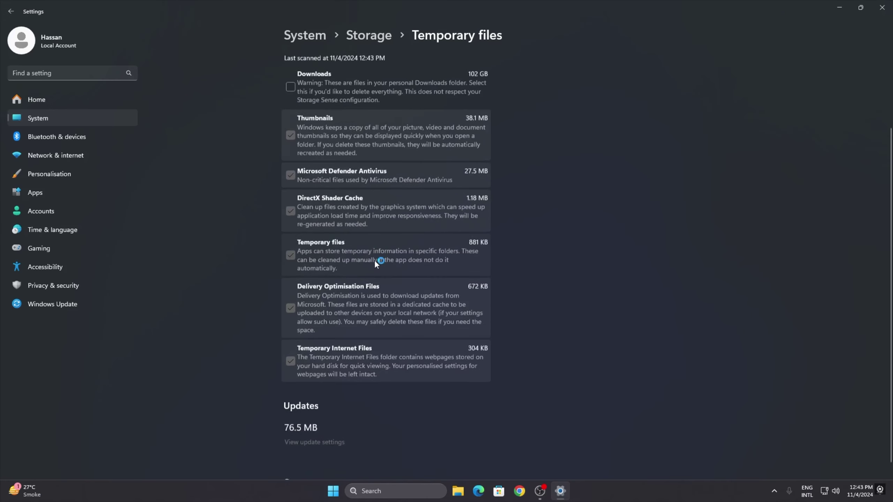
pyautogui.scroll(3, 338, 363)
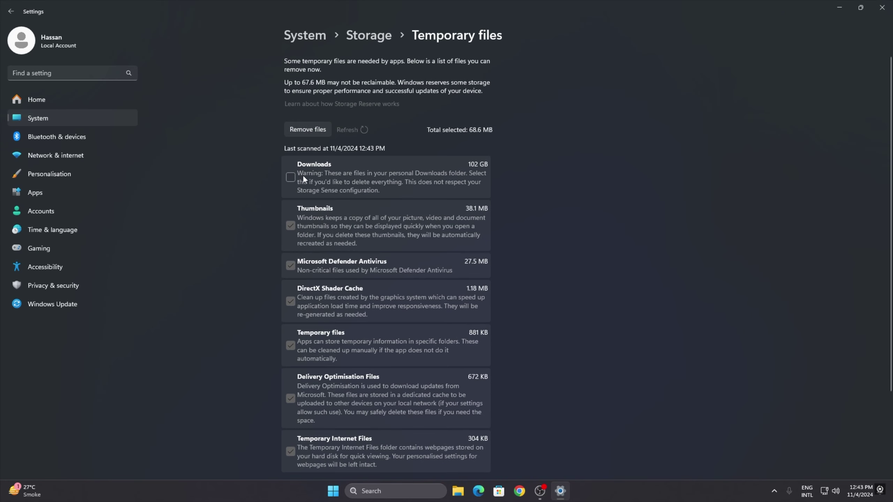
pyautogui.click(307, 131)
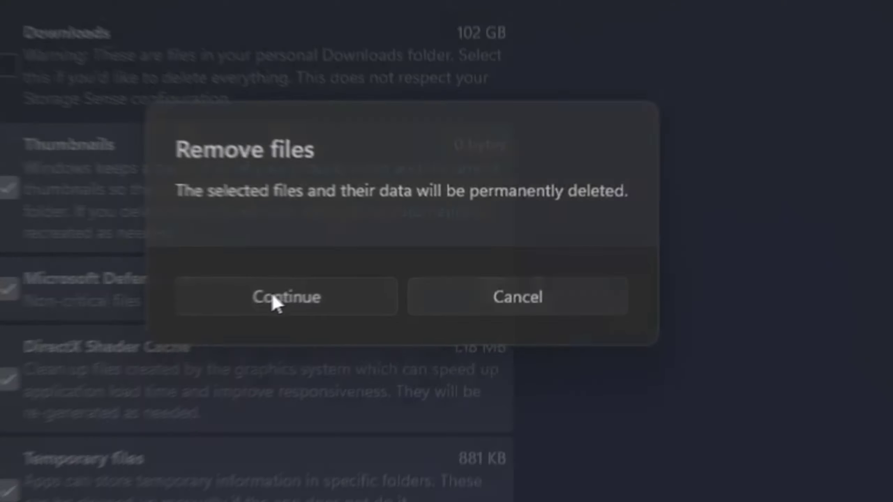
pyautogui.click(394, 270)
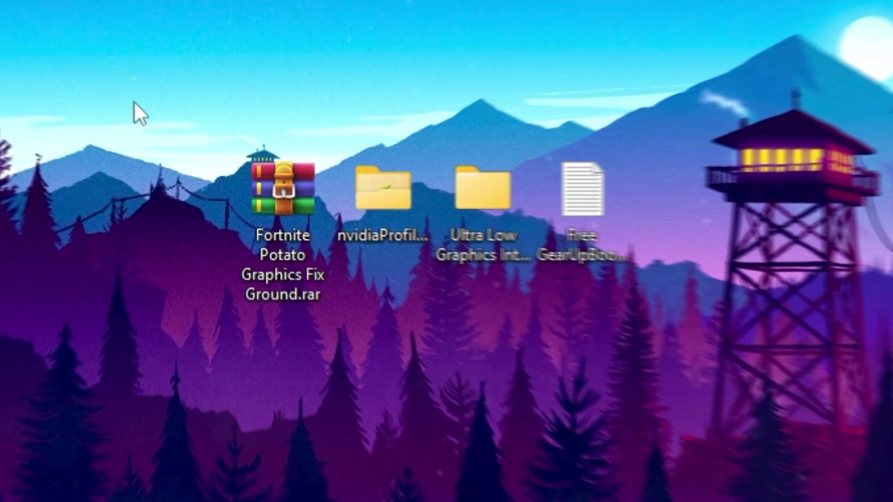
pyautogui.moveTo(223, 181); pyautogui.dragTo(245, 226)
pyautogui.moveTo(234, 267); pyautogui.dragTo(320, 345)
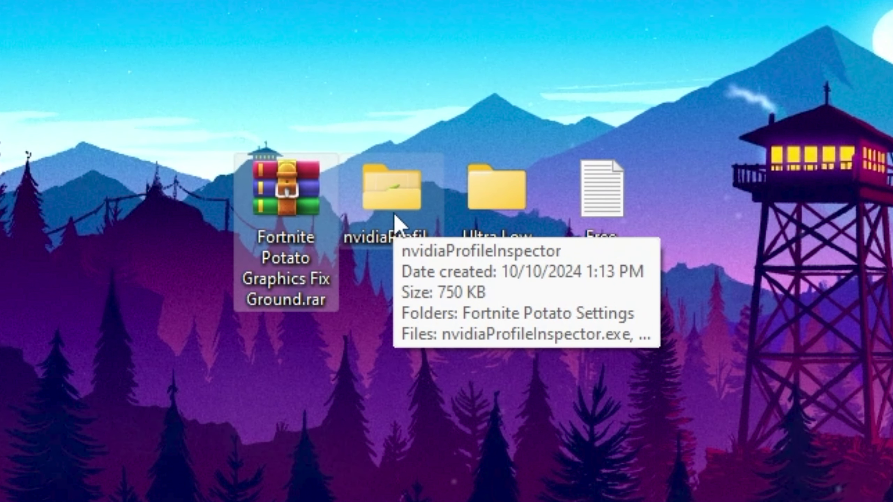
pyautogui.click(481, 204)
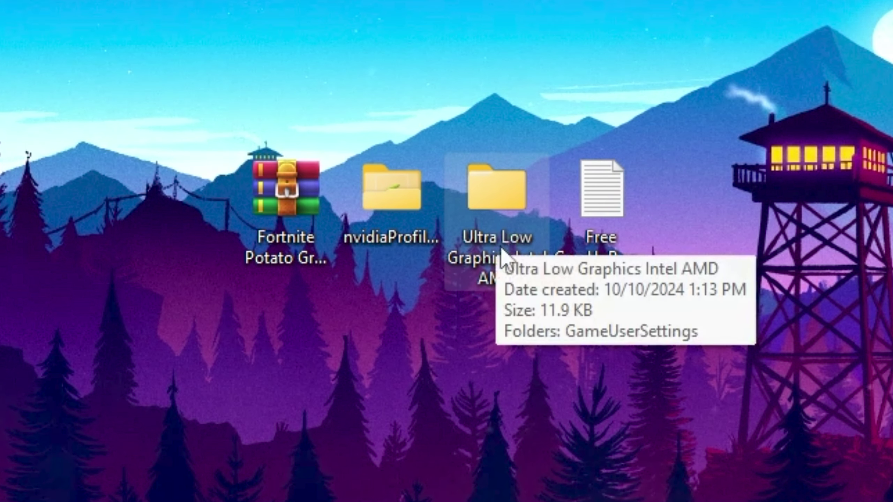
pyautogui.click(386, 176)
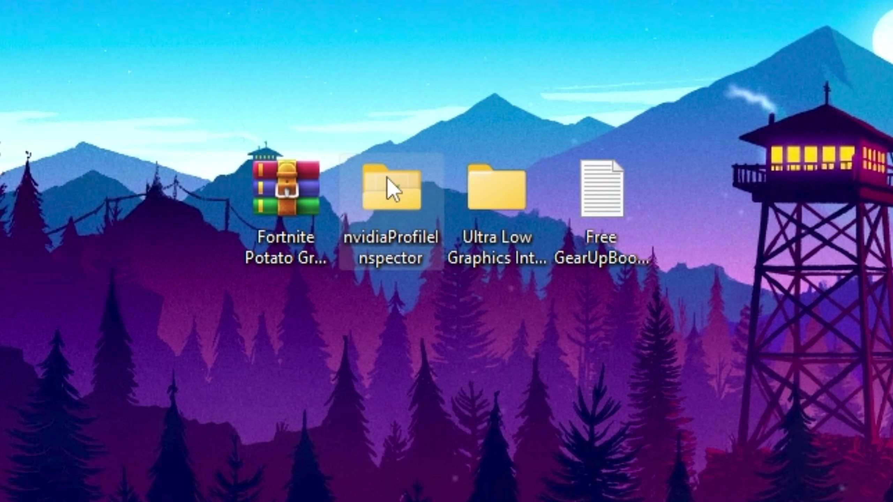
# Open the desktop's nvidiaProfileInspector folder and check the contents of its Fortnite Potato Settings subfolder.
pyautogui.doubleClick(401, 193)
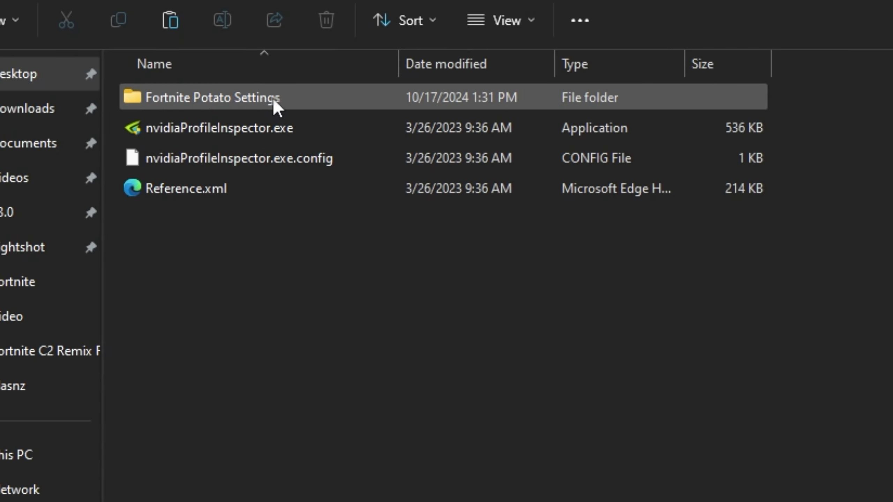
pyautogui.doubleClick(292, 99)
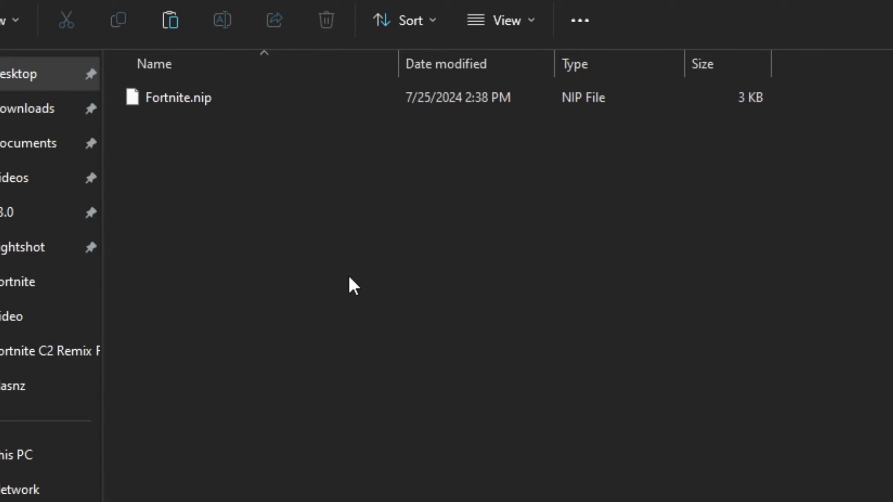
pyautogui.hotkey('alt', 'Left')
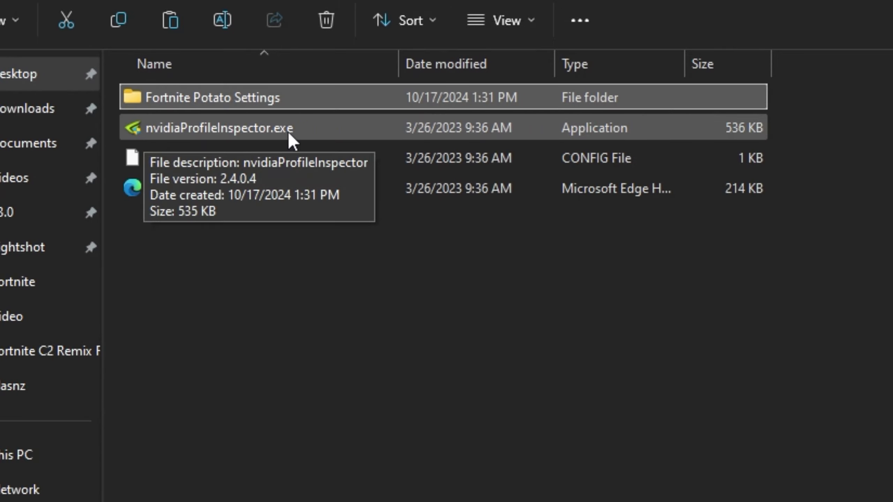
# Launch nvidiaProfileInspector.exe with permission to make changes and select the Fortnite profile.
pyautogui.doubleClick(169, 127)
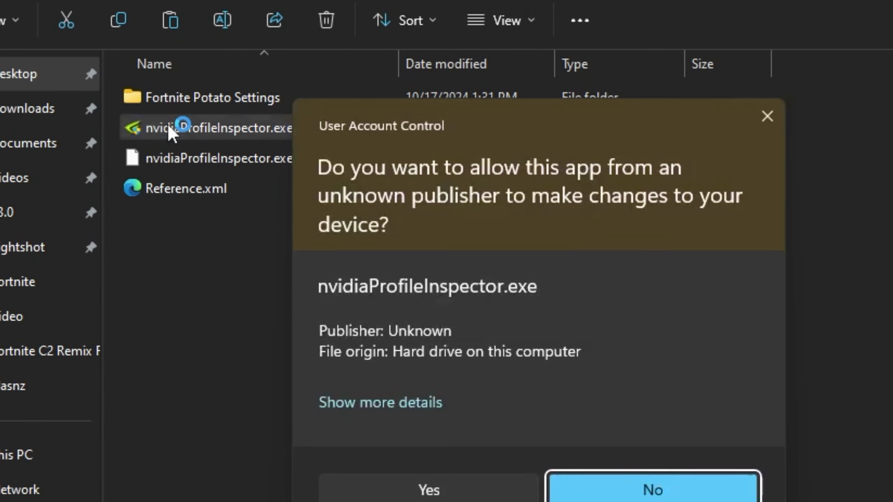
pyautogui.click(435, 487)
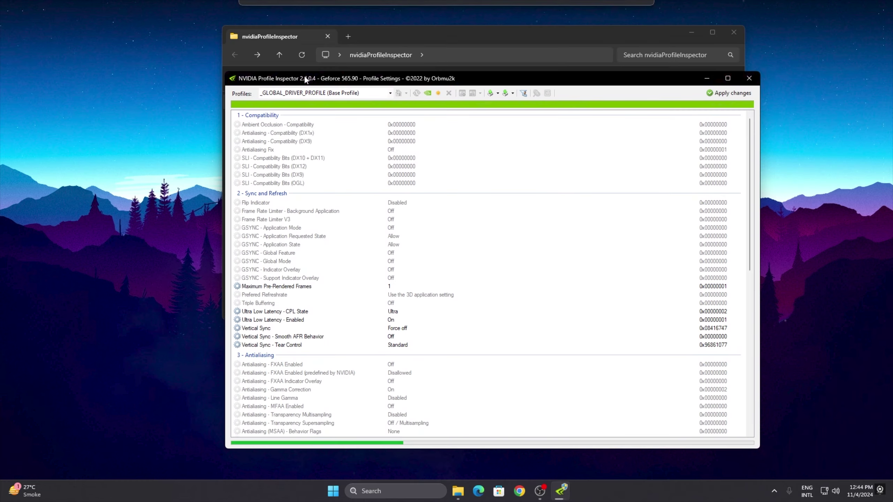
pyautogui.click(286, 93)
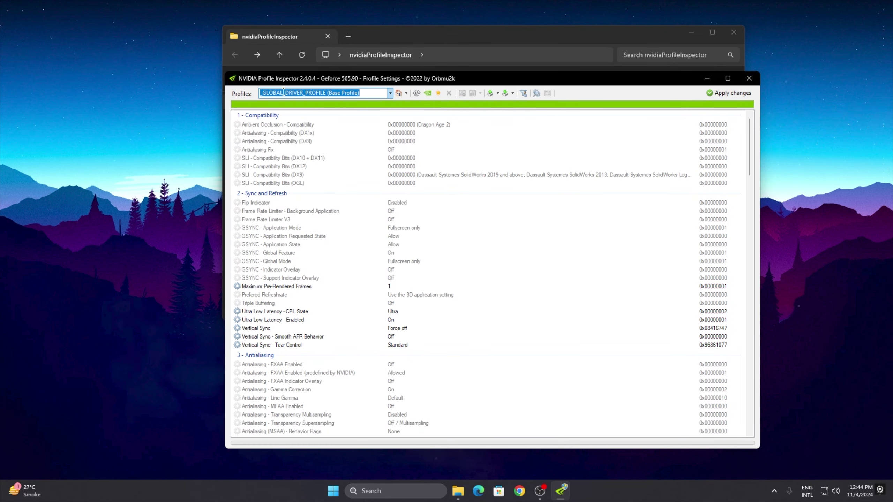
pyautogui.write('fort')
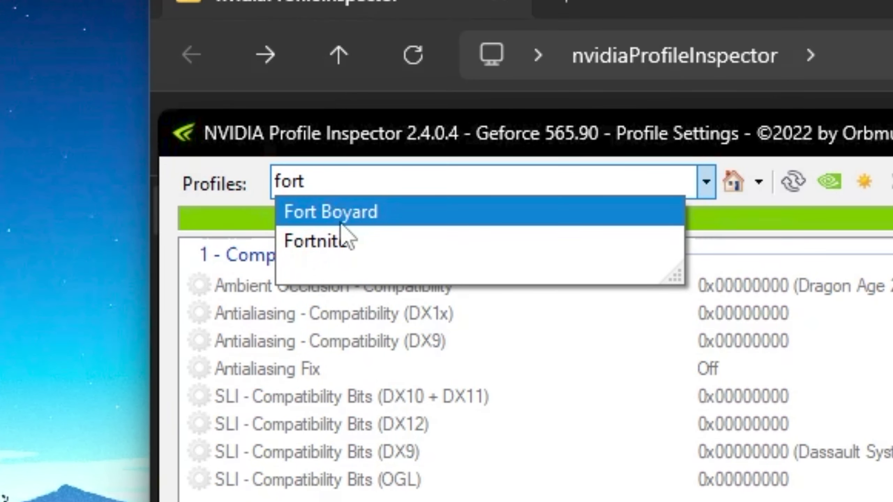
pyautogui.click(316, 241)
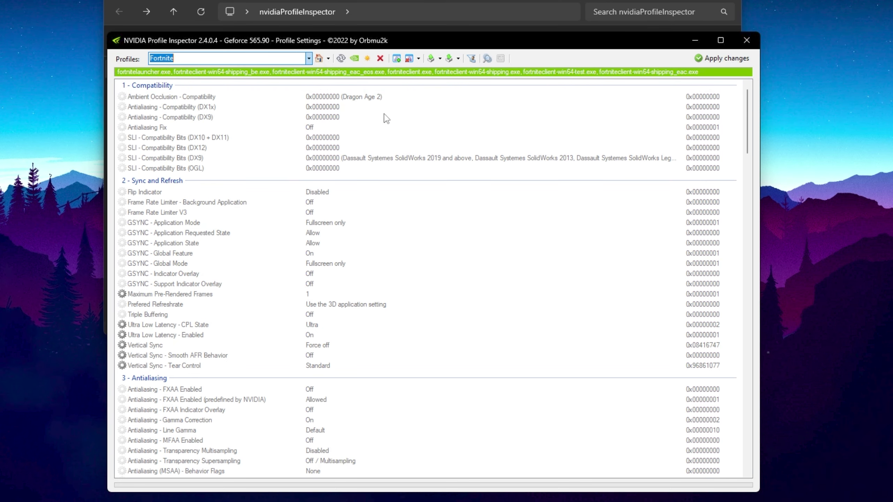
# Import the Fortnite.nip profile from the Fortnite Potato Settings folder.
pyautogui.click(449, 60)
pyautogui.click(470, 71)
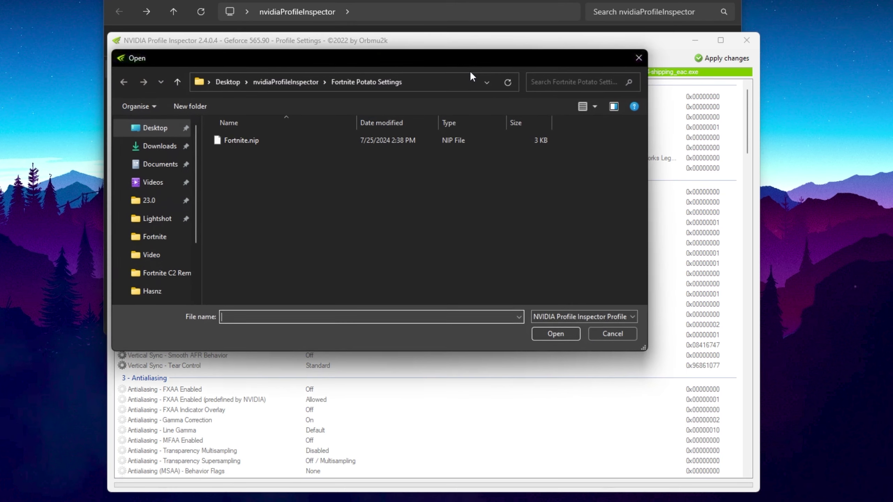
pyautogui.click(250, 140)
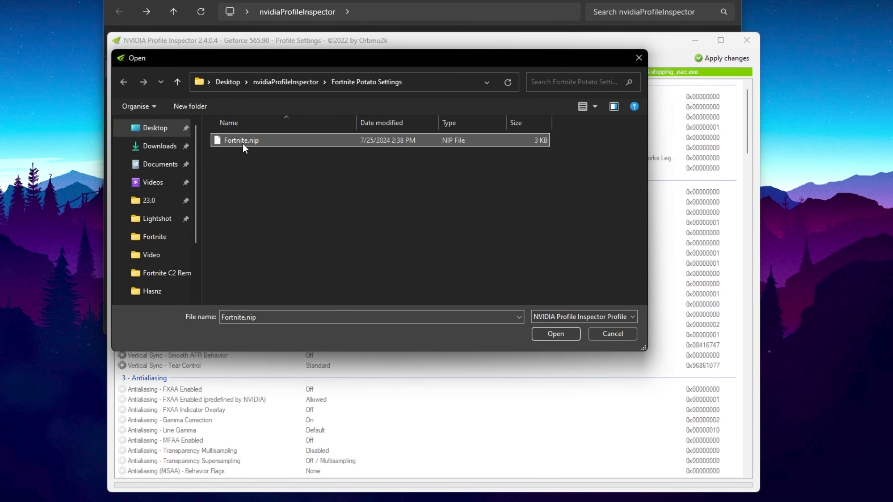
pyautogui.click(556, 338)
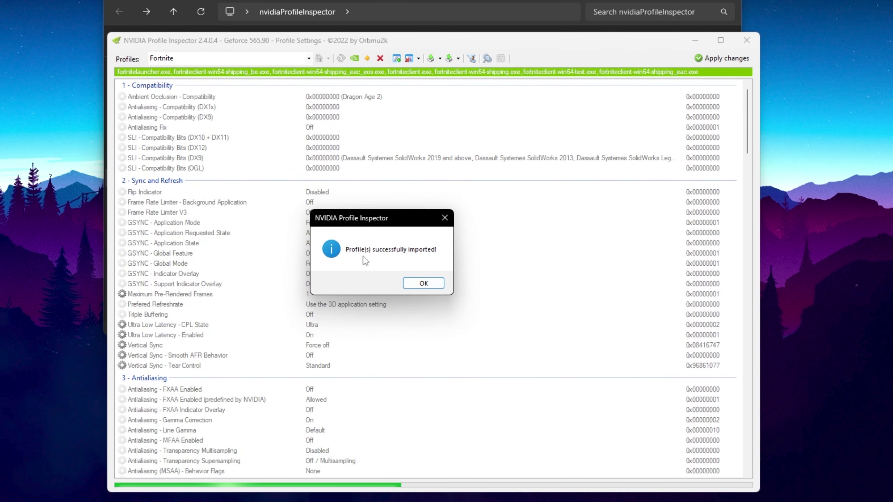
pyautogui.click(424, 283)
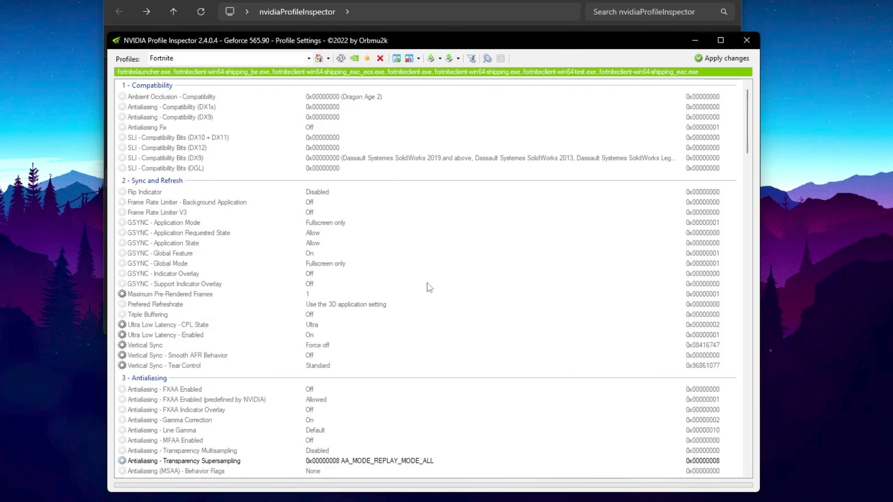
# Review and apply the imported Fortnite profile settings, then close NVIDIA Profile Inspector and its folder window.
pyautogui.scroll(-7, 453, 235)
pyautogui.scroll(-4, 453, 235)
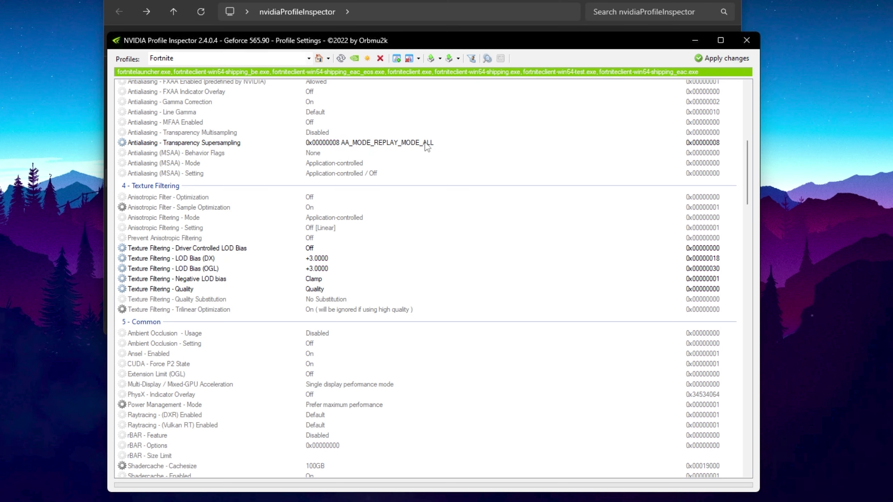
pyautogui.click(718, 59)
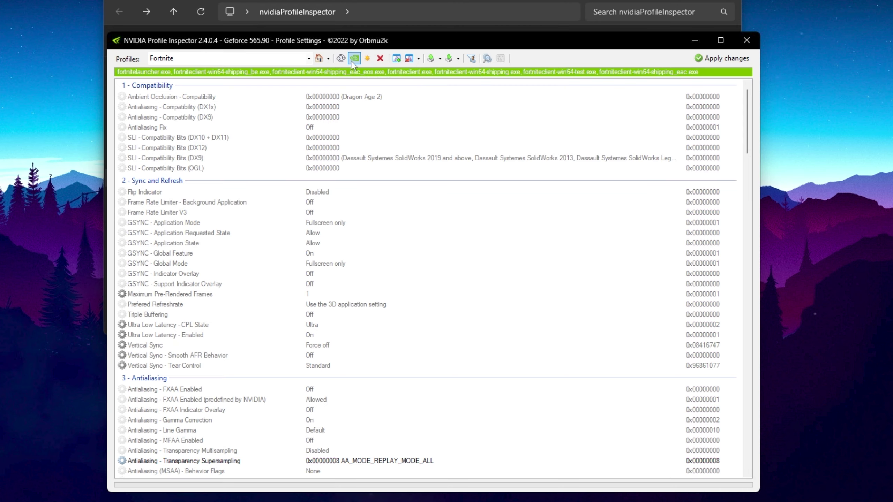
pyautogui.click(746, 40)
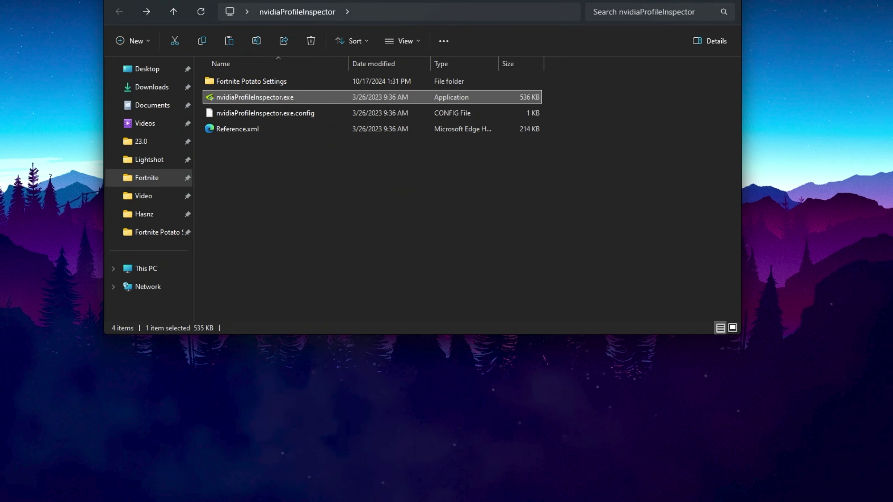
pyautogui.click(727, 1)
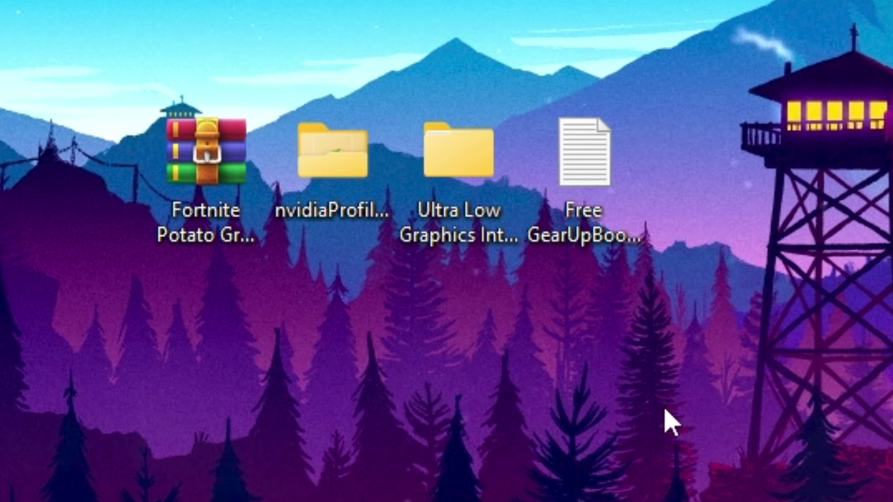
# Copy GameUserSettings.ini from the GameUserSettings subfolder of the desktop's Ultra Low Graphics Intel AMD folder.
pyautogui.doubleClick(450, 159)
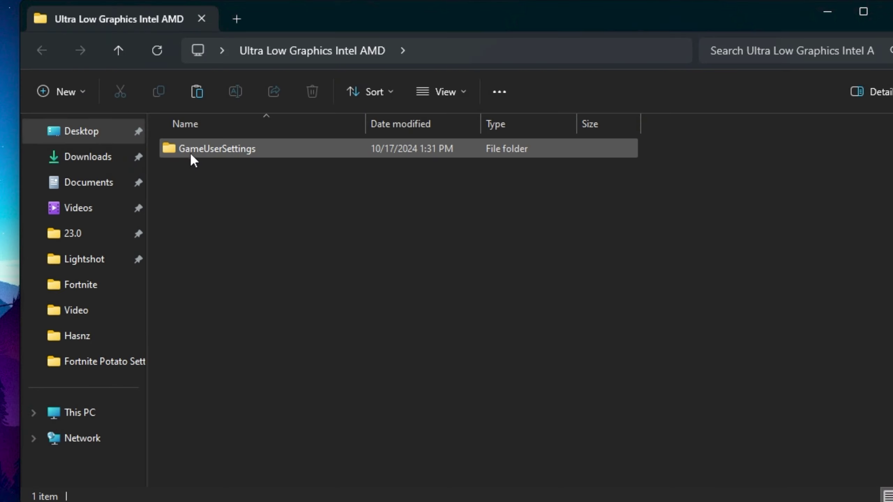
pyautogui.doubleClick(314, 145)
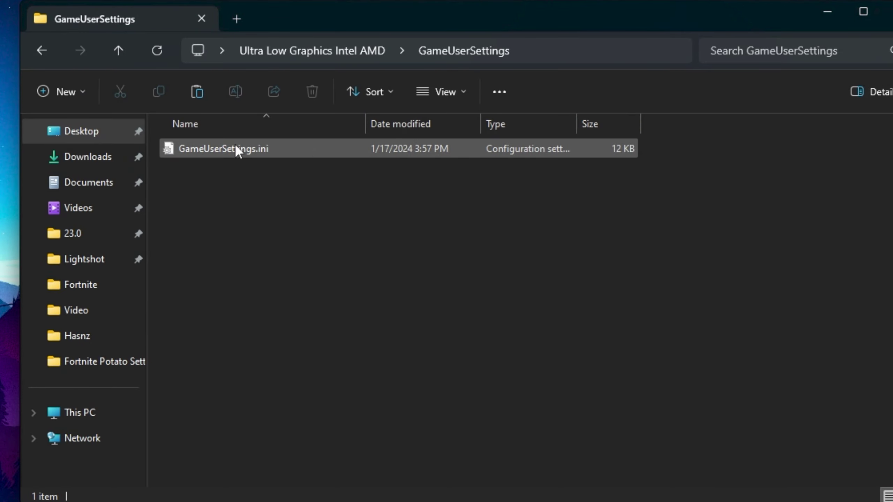
pyautogui.click(213, 147)
pyautogui.rightClick(214, 148)
pyautogui.click(264, 436)
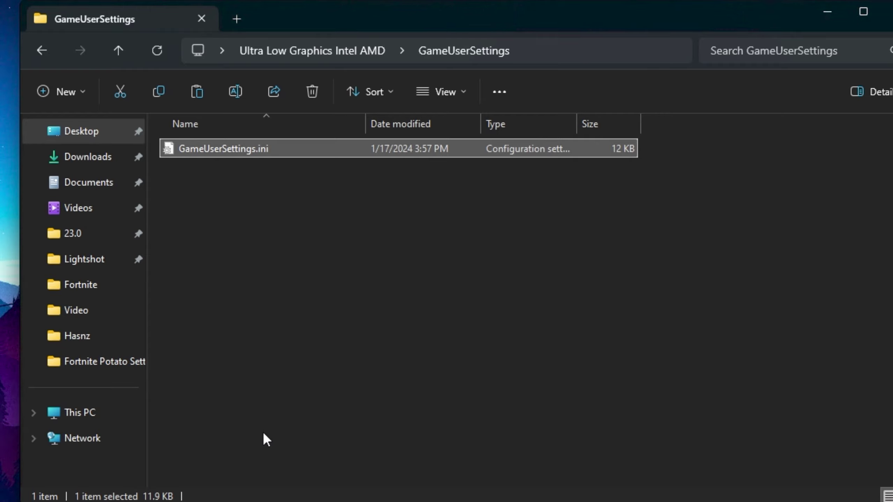
# Run %localappdata% and go to the FortniteGame > Saved > Config > WindowsClient folder.
pyautogui.press('super+r')
pyautogui.moveTo(202, 478); pyautogui.dragTo(444, 292)
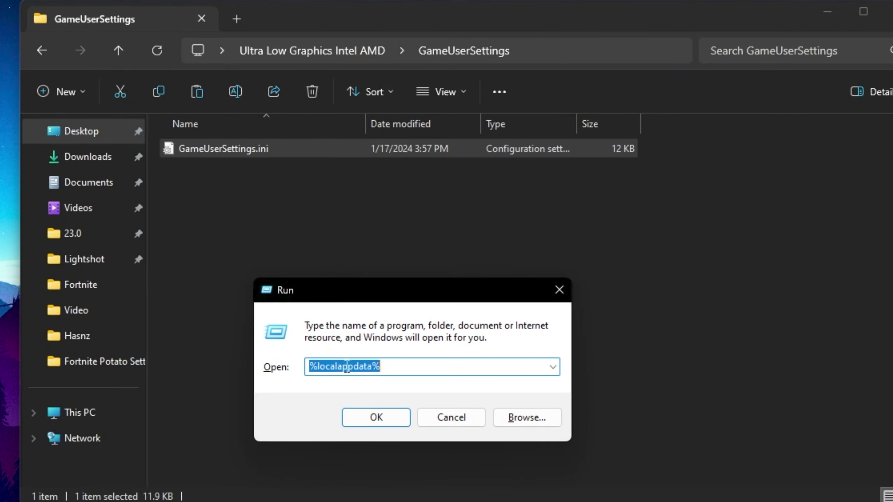
pyautogui.click(375, 420)
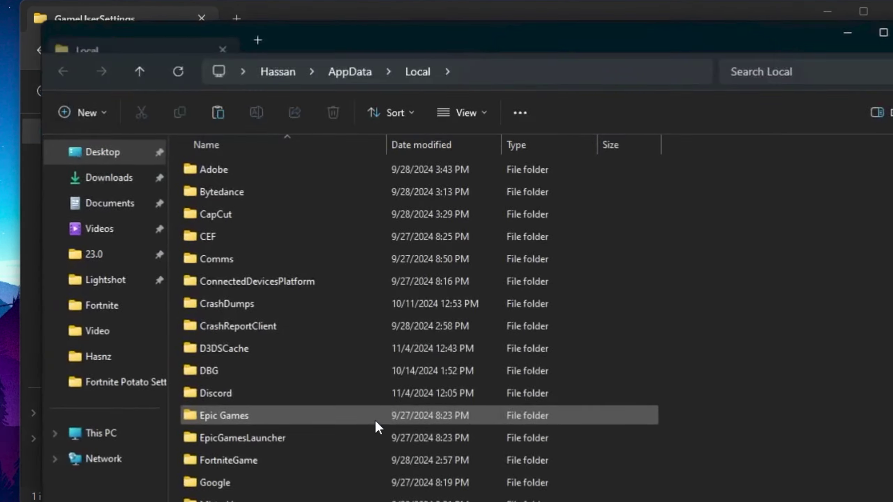
pyautogui.doubleClick(238, 459)
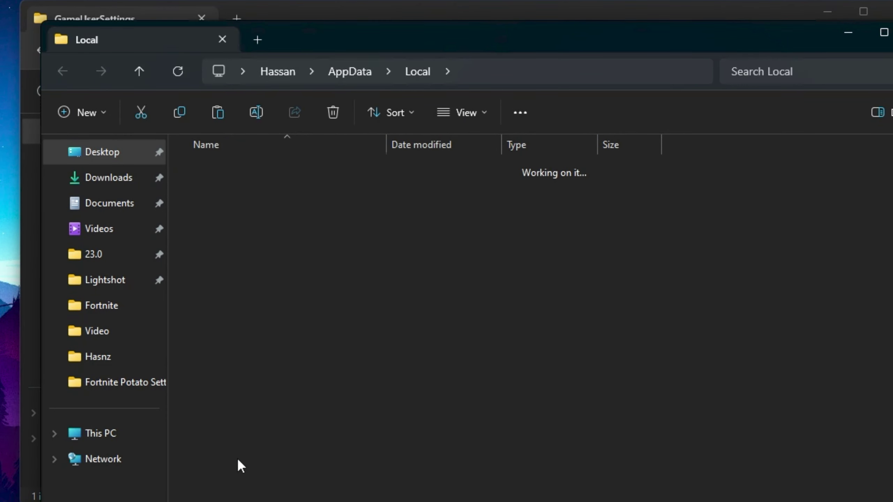
pyautogui.doubleClick(247, 172)
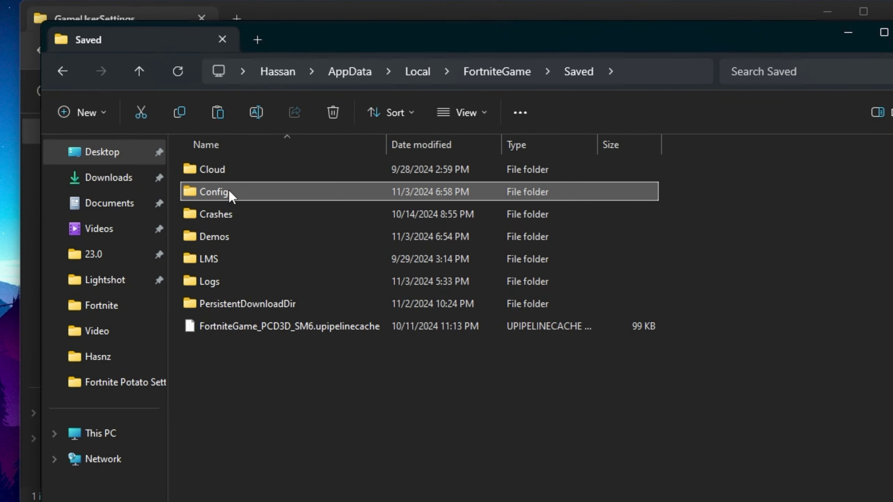
pyautogui.doubleClick(228, 190)
pyautogui.doubleClick(266, 192)
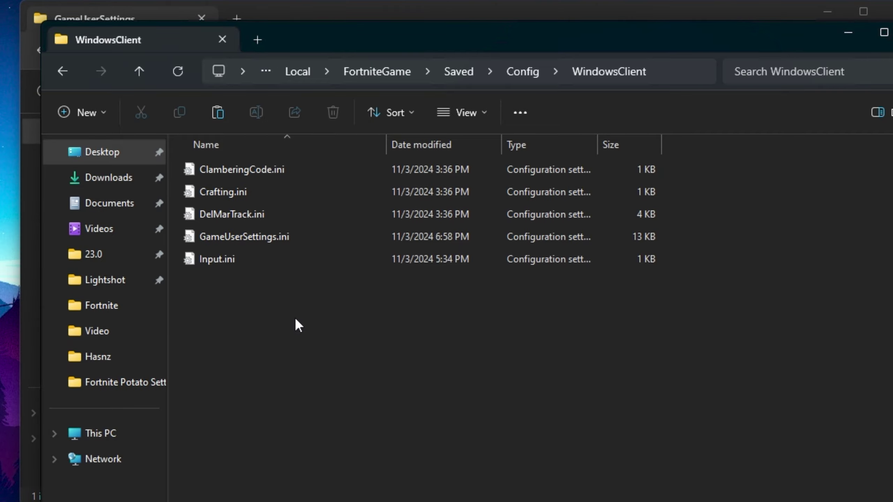
# Paste the copied GameUserSettings.ini into the WindowsClient folder, replacing the existing file.
pyautogui.rightClick(238, 316)
pyautogui.click(275, 426)
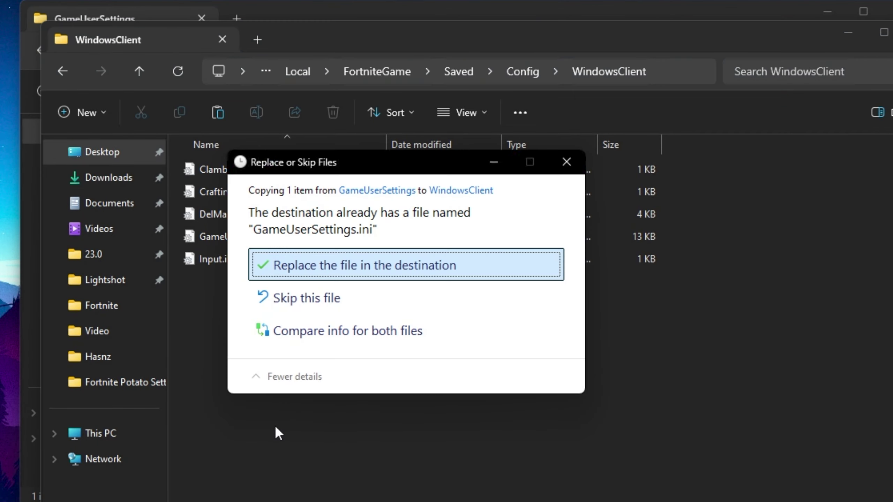
pyautogui.click(418, 273)
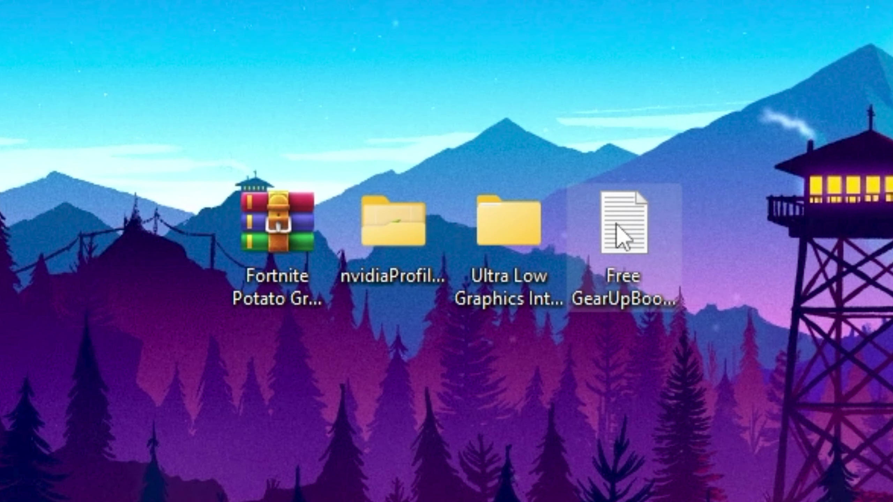
# Open the Free GearUpBooster text file on the desktop and select the free trial code in it.
pyautogui.click(616, 225)
pyautogui.doubleClick(616, 225)
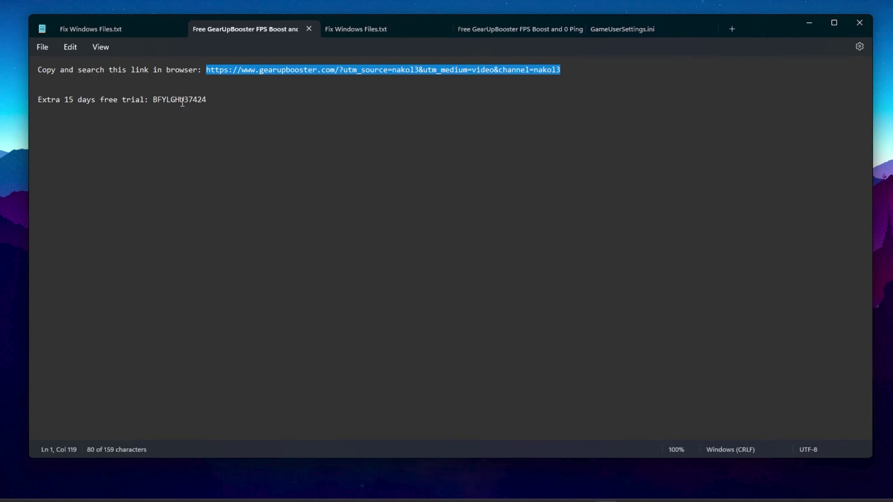
pyautogui.click(154, 100)
pyautogui.moveTo(155, 100); pyautogui.dragTo(215, 101)
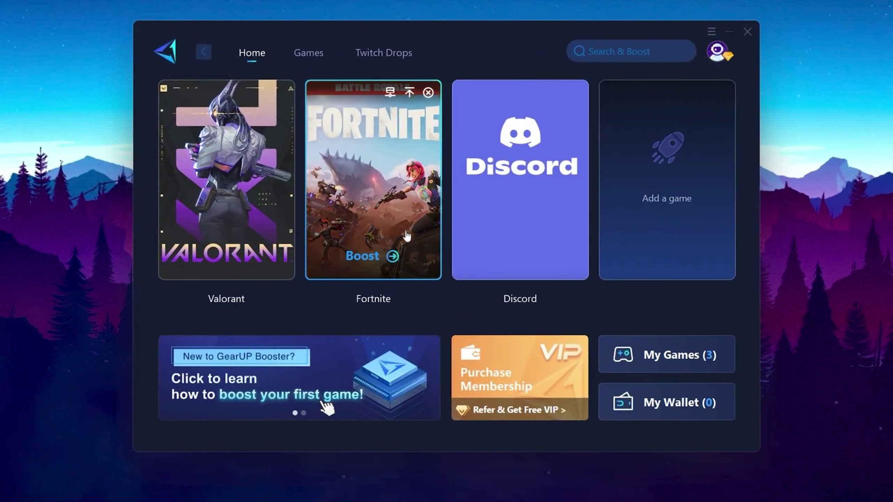
# Switch to GearUP Booster, browse its popular games catalogue and return to the home page.
pyautogui.moveTo(453, 203)
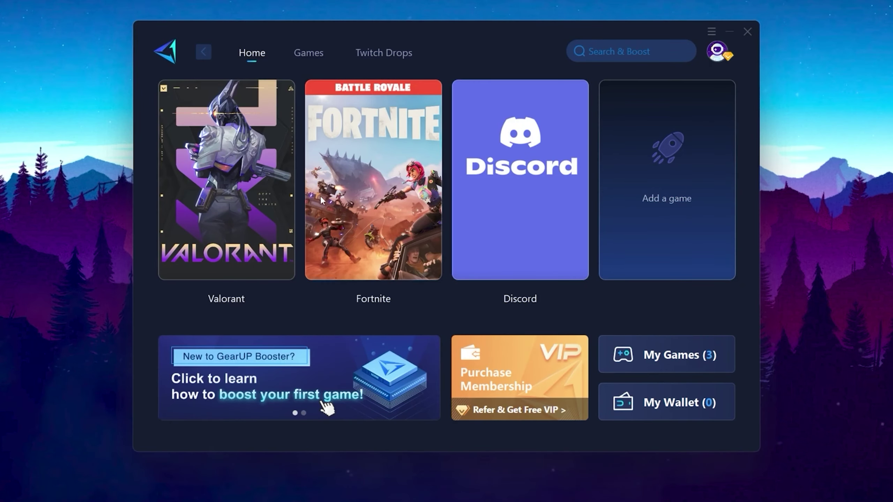
pyautogui.click(310, 57)
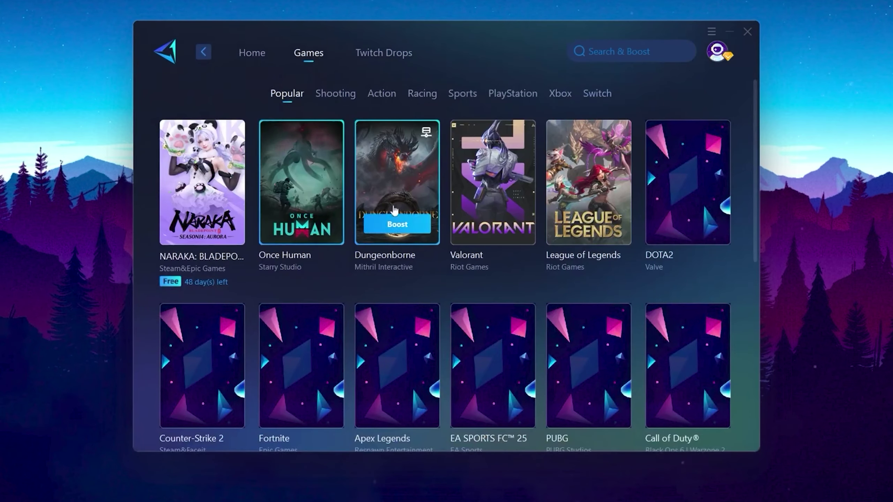
pyautogui.moveTo(295, 224)
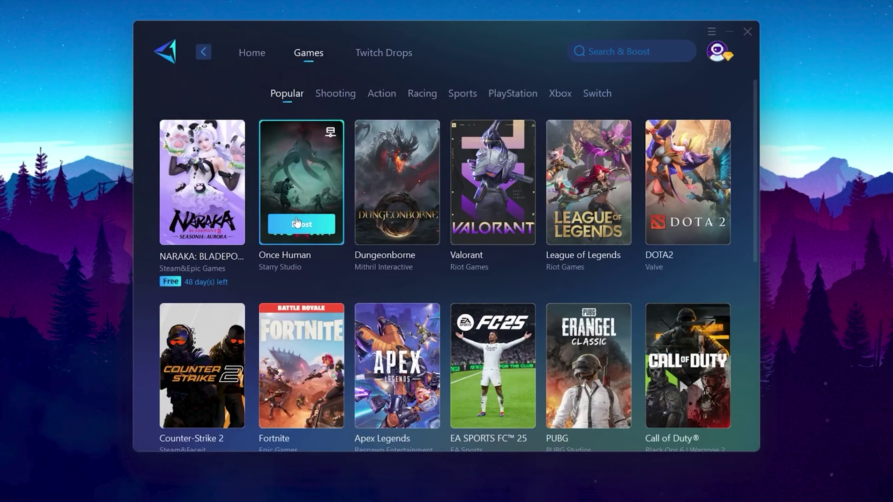
pyautogui.click(246, 56)
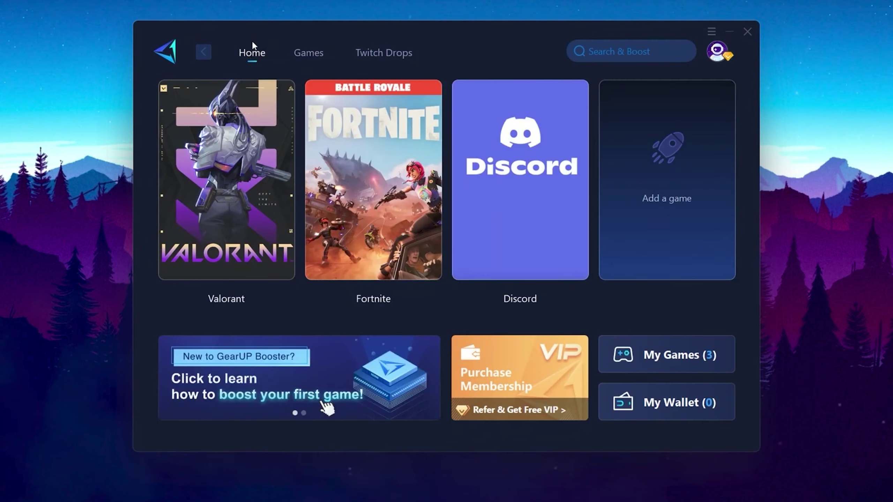
# Boost Fortnite with the automatic server and node, and launch the game from GearUP Booster.
pyautogui.moveTo(394, 229)
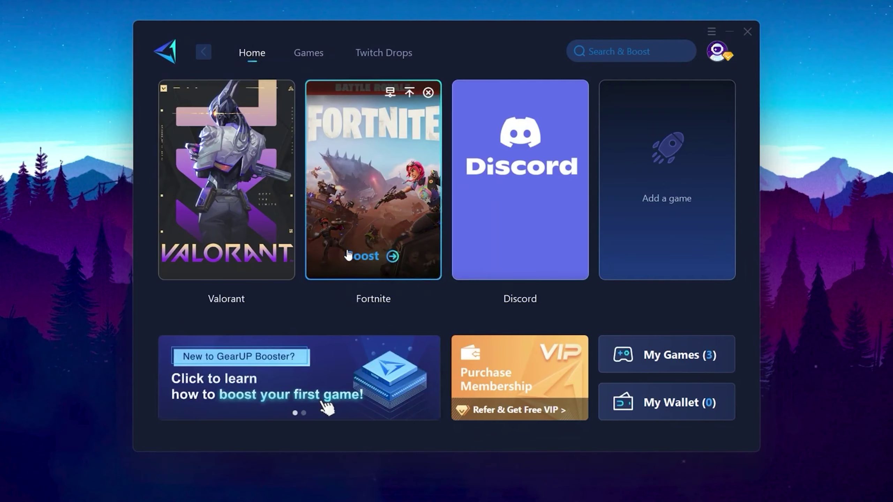
pyautogui.click(373, 257)
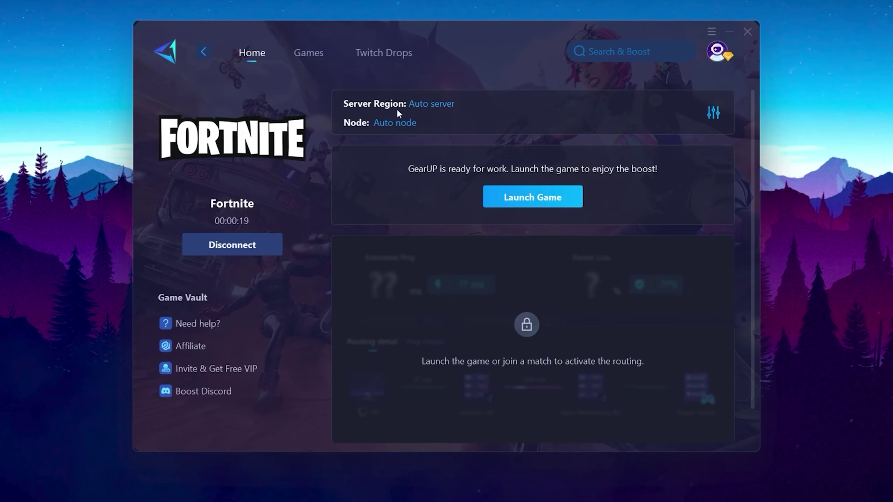
pyautogui.click(523, 205)
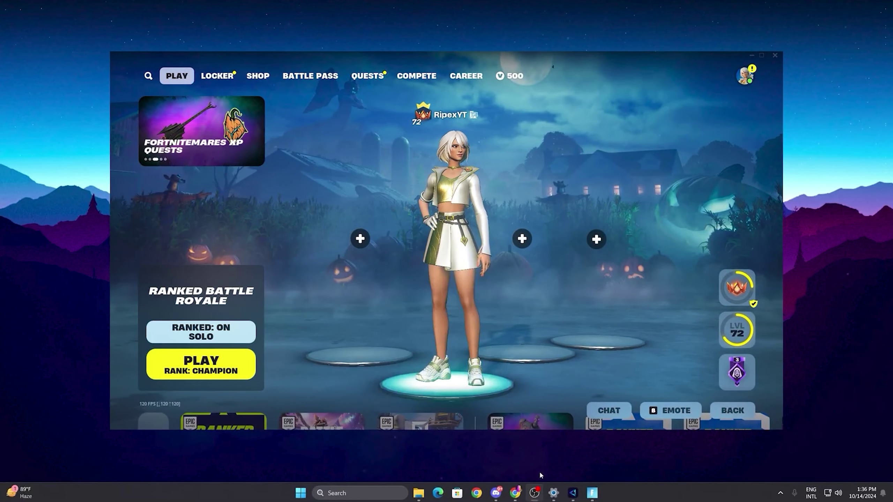
# Bring GearUP Booster back over Fortnite and check the estimated ping, packet loss and routing details.
pyautogui.click(572, 493)
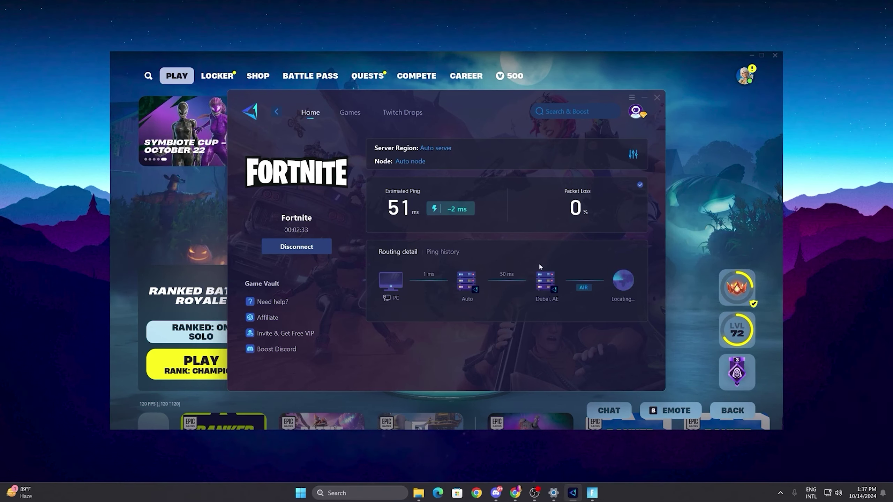
pyautogui.moveTo(593, 287)
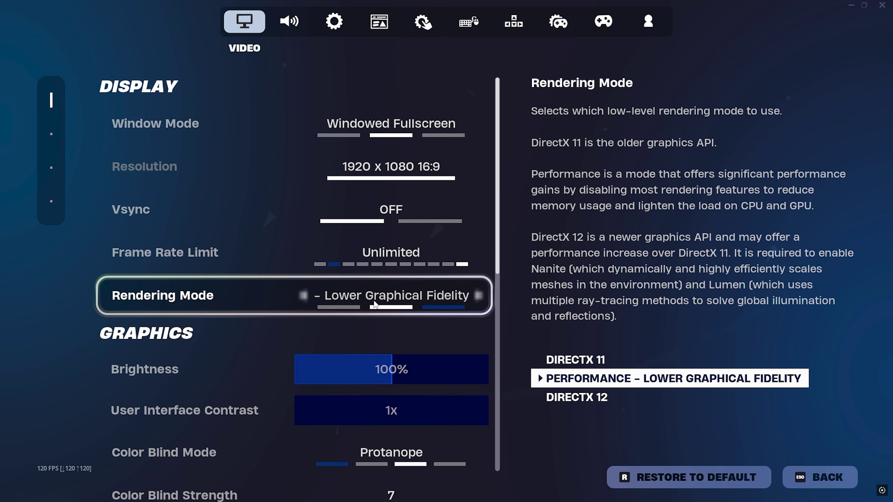
# Set Fortnite's Rendering Mode to Performance – Lower Graphical Fidelity and review the remaining graphics quality and advanced graphics settings.
pyautogui.click(481, 294)
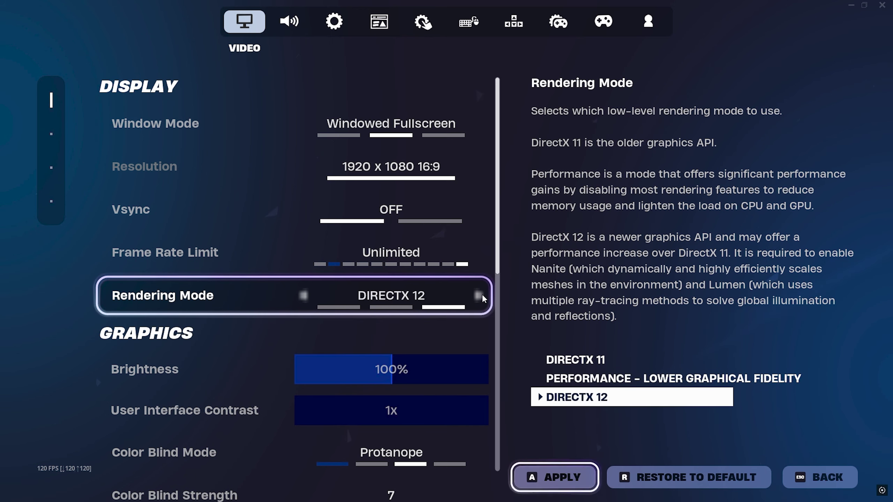
pyautogui.click(392, 307)
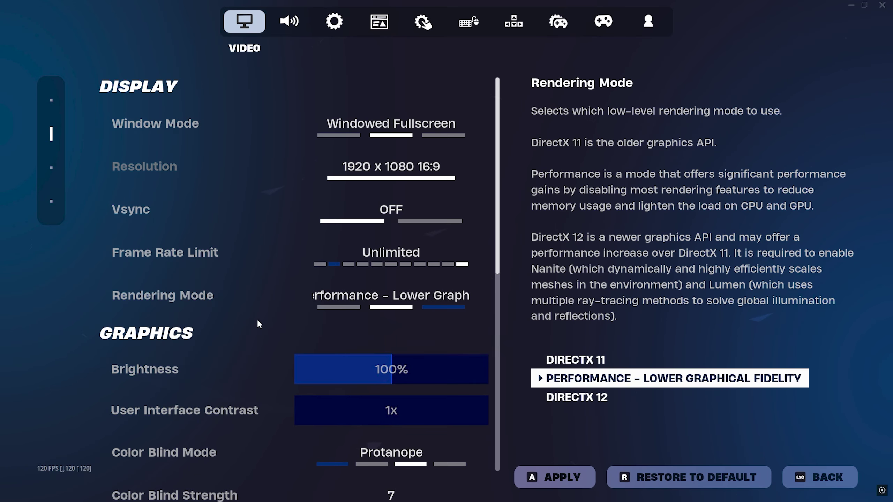
pyautogui.scroll(-1, 257, 320)
pyautogui.scroll(-5, 256, 326)
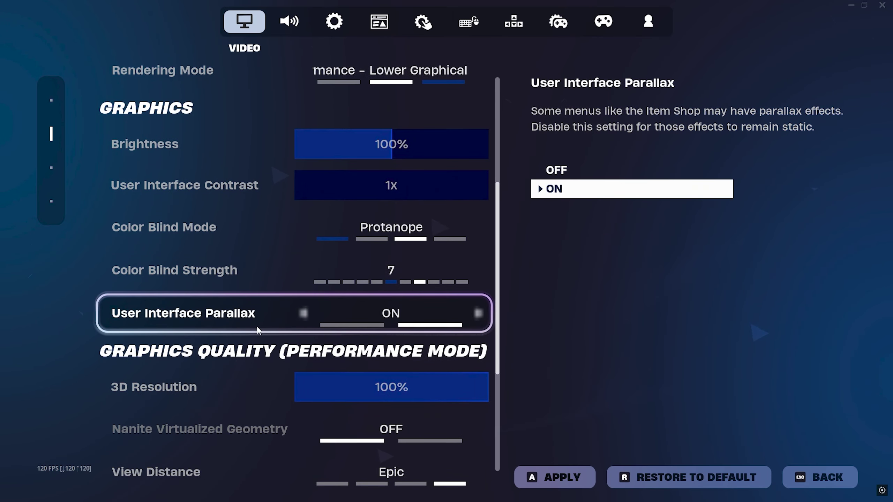
pyautogui.scroll(-2, 259, 330)
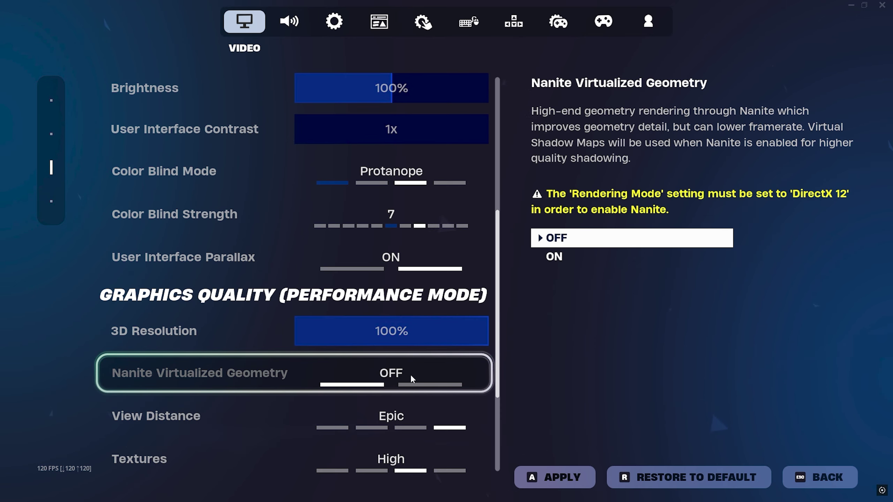
pyautogui.scroll(-4, 202, 361)
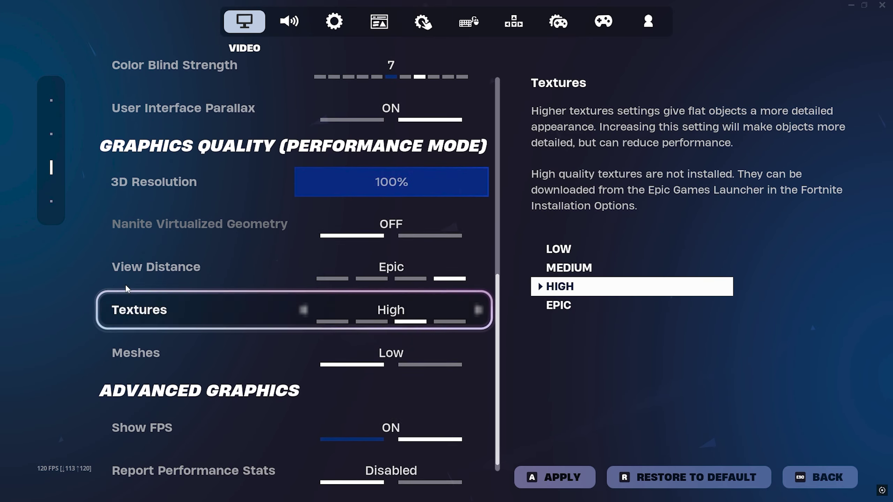
pyautogui.scroll(-1, 176, 353)
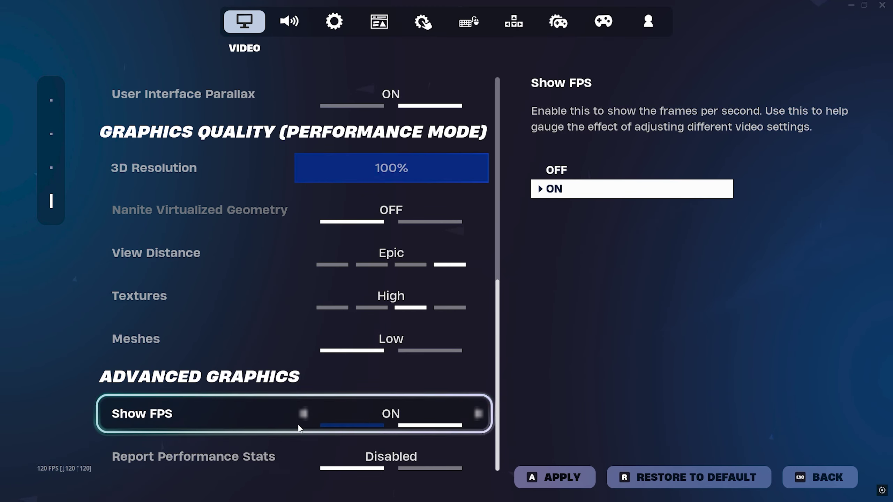
# Apply the video settings, decline the immediate game restart and return to the Fortnite lobby.
pyautogui.click(559, 487)
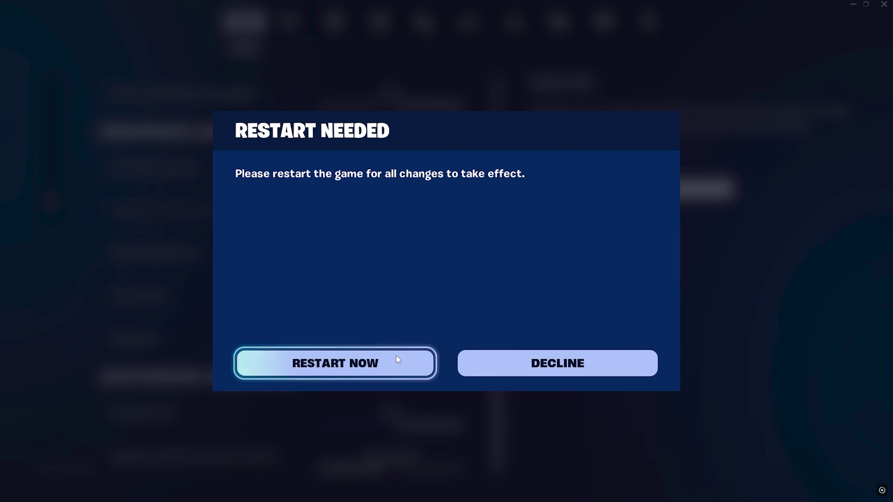
pyautogui.click(557, 363)
pyautogui.scroll(9, 382, 273)
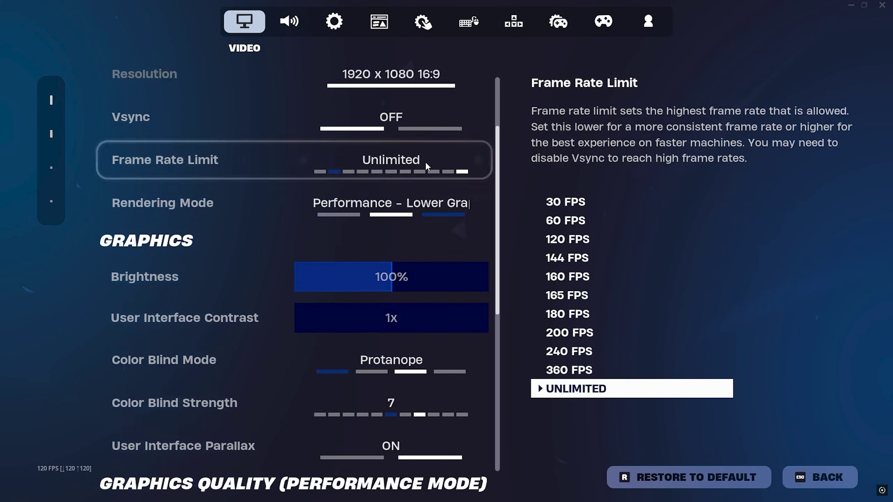
pyautogui.click(841, 489)
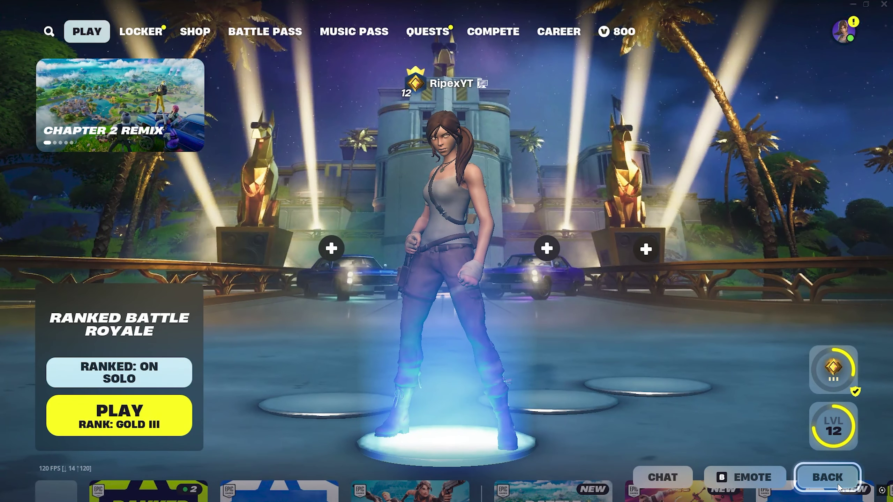